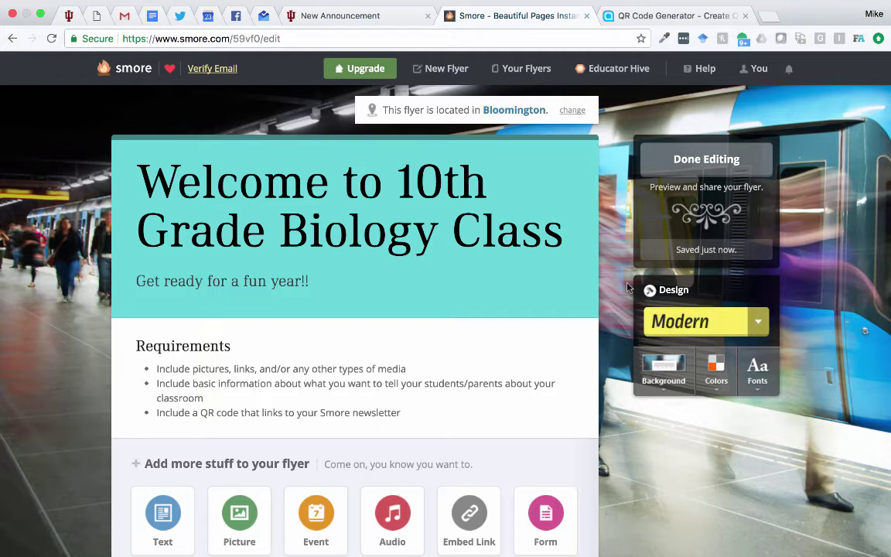
- Finish editing to publish the biology flyer, then select its published URL in the address bar
{"action": "scroll", "coordinate": [622, 286], "scroll_direction": "down", "scroll_amount": 3}
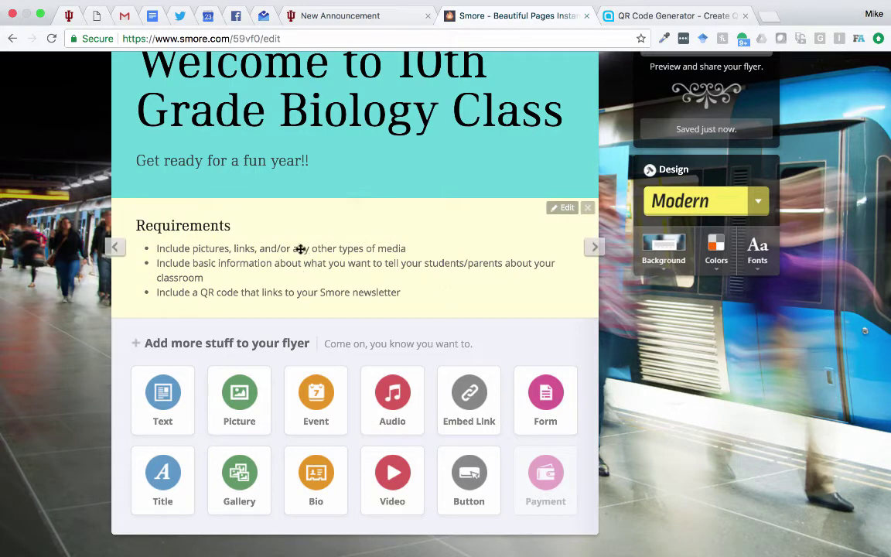
{"action": "scroll", "coordinate": [585, 368], "scroll_direction": "up", "scroll_amount": 3}
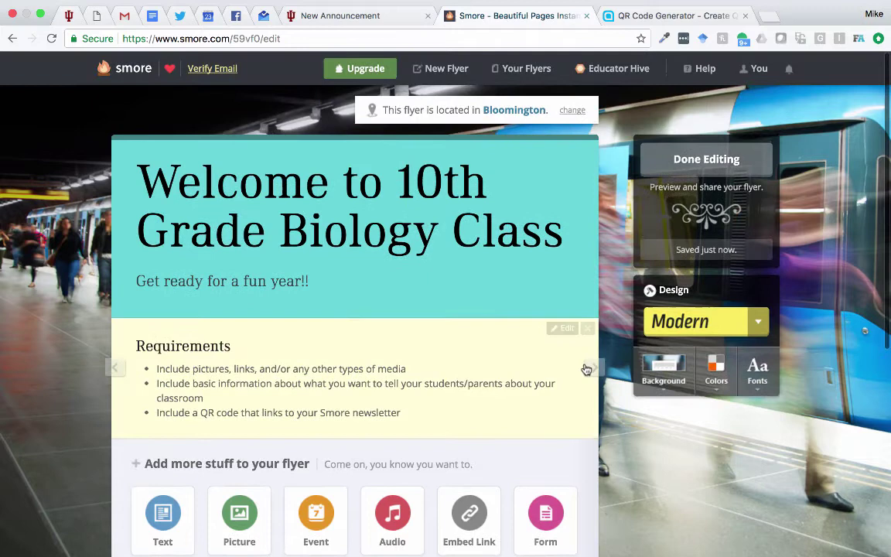
{"action": "left_click", "coordinate": [675, 164]}
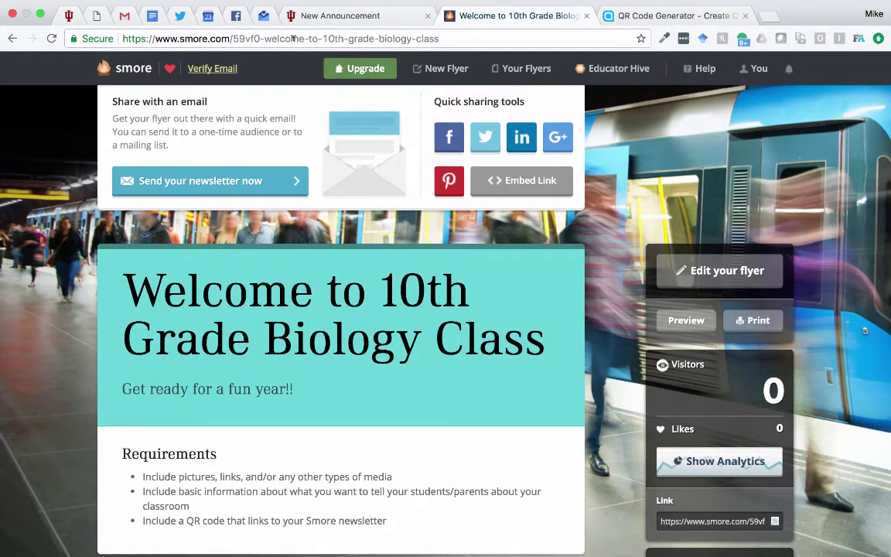
{"action": "left_click", "coordinate": [282, 39]}
{"action": "key", "text": "super+c"}
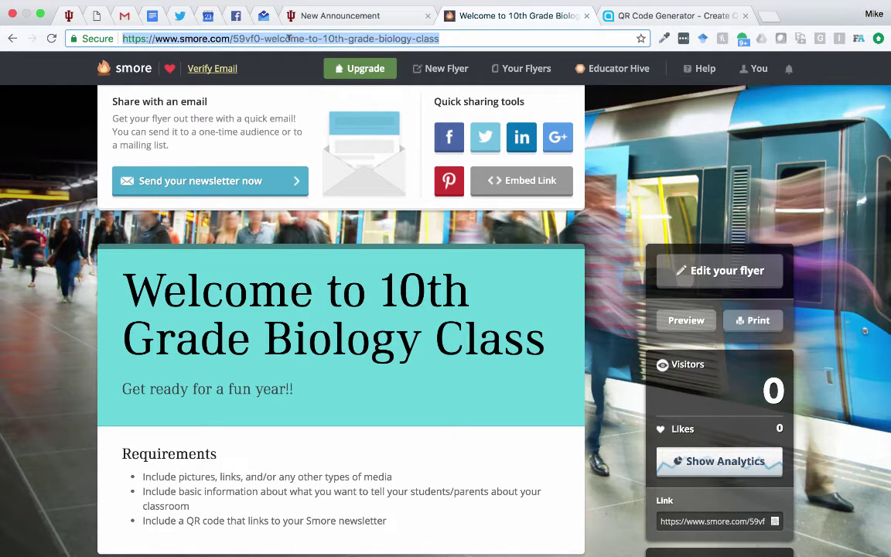
{"action": "key", "text": "super+shift+n"}
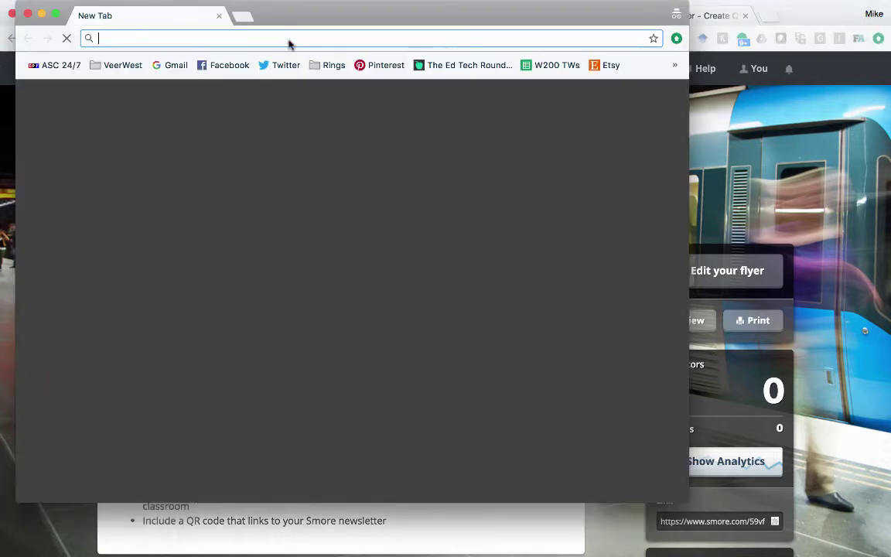
{"action": "key", "text": "super+v"}
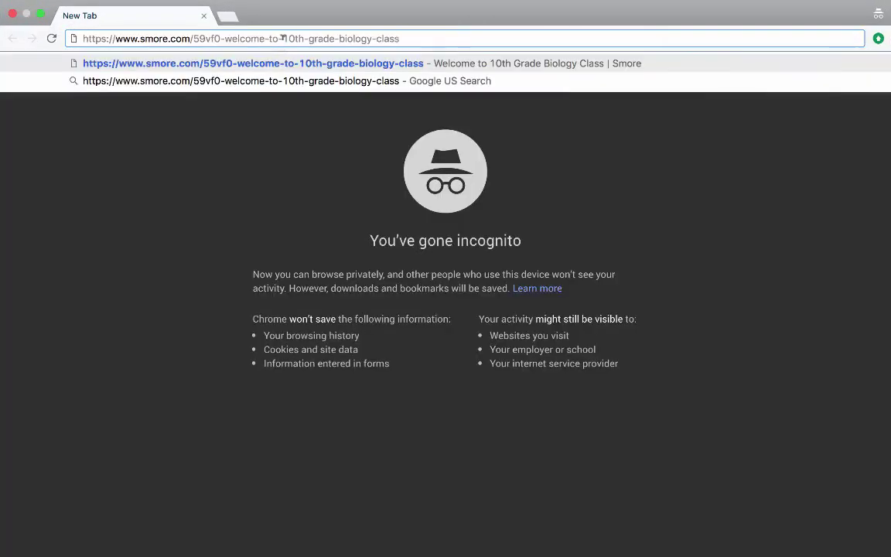
{"action": "key", "text": "Return"}
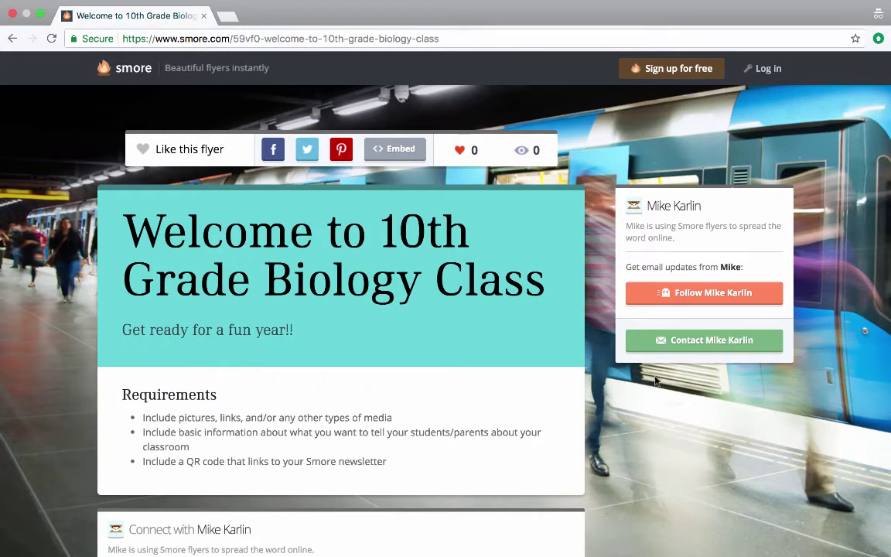
{"action": "scroll", "coordinate": [654, 380], "scroll_direction": "down", "scroll_amount": 1}
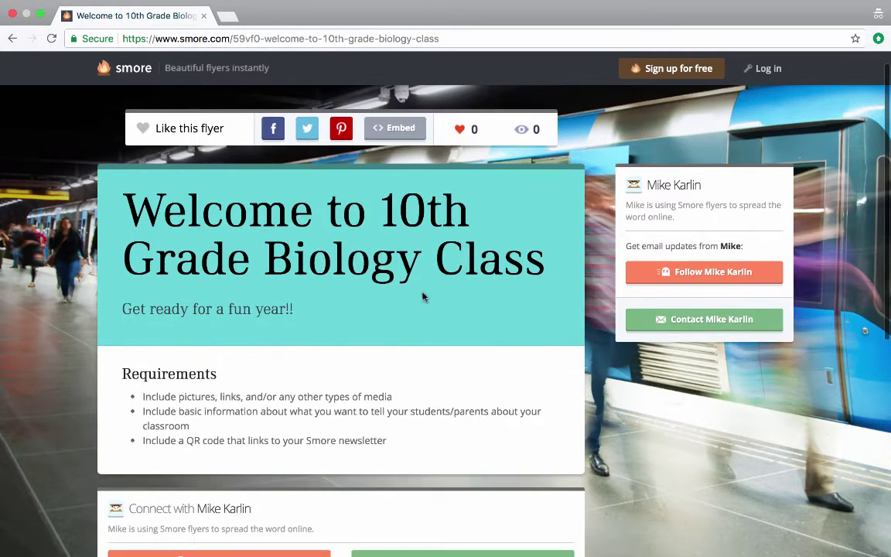
{"action": "scroll", "coordinate": [498, 324], "scroll_direction": "up", "scroll_amount": 1}
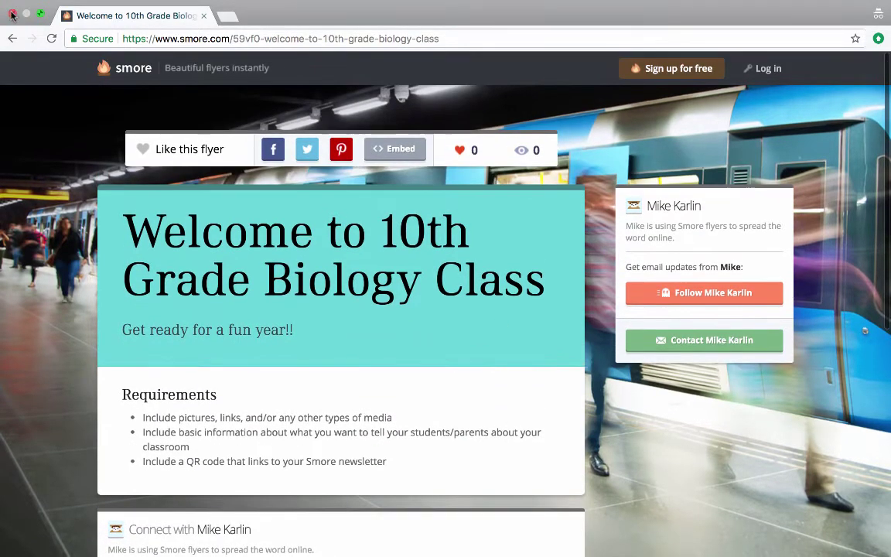
{"action": "left_click", "coordinate": [12, 14]}
{"action": "triple_click", "coordinate": [385, 39]}
{"action": "key", "text": "super+c"}
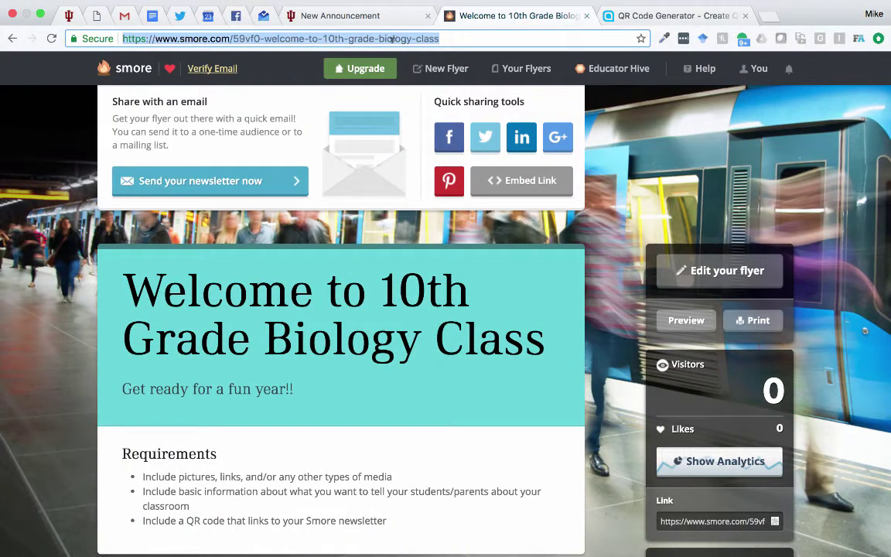
- Create a static QR code from the pasted flyer link in QR Code Generator and download it
{"action": "left_click", "coordinate": [621, 20]}
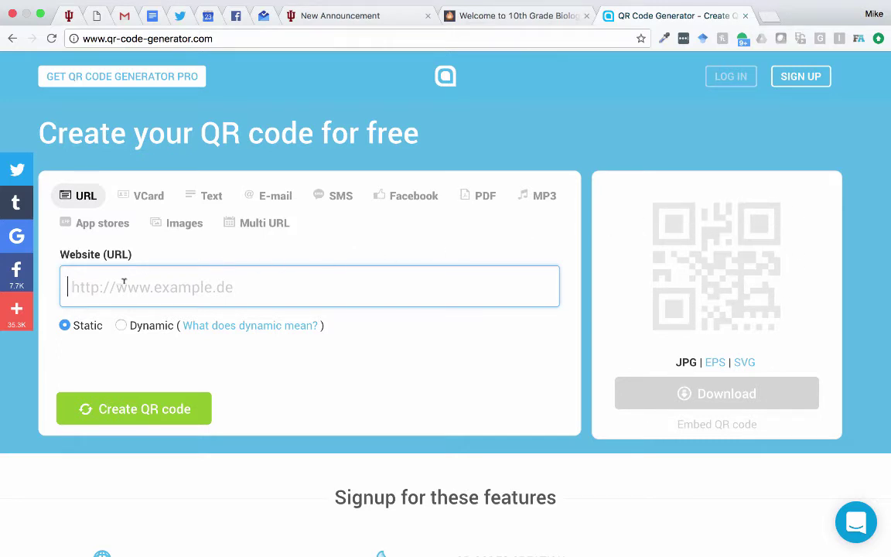
{"action": "key", "text": "super+v"}
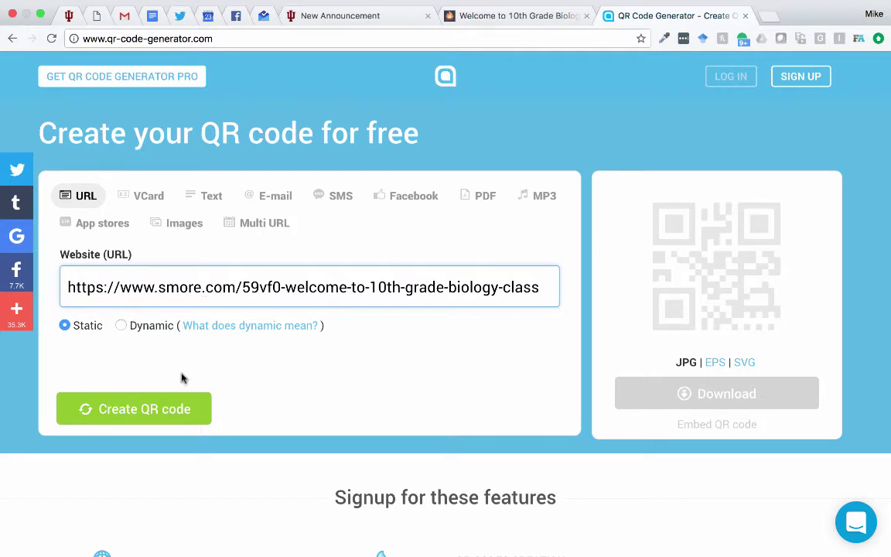
{"action": "left_click", "coordinate": [168, 408]}
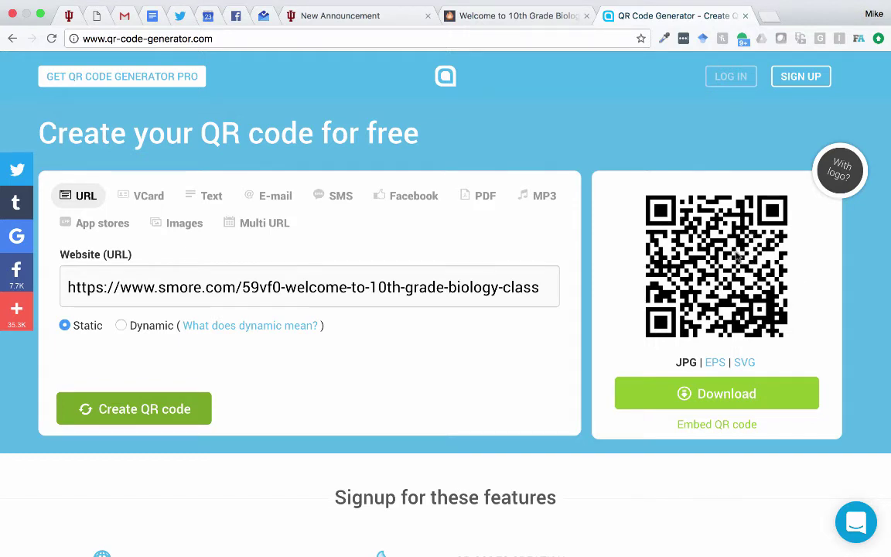
{"action": "left_click", "coordinate": [724, 396]}
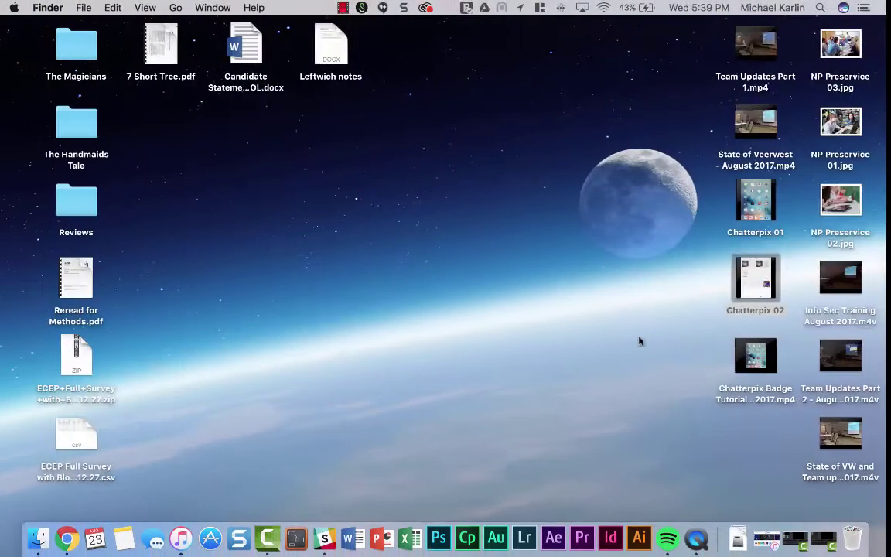
- Extract qr_code.zip in Downloads to static_qr_code_without_logo.jpg, then return to the biology flyer tab
{"action": "left_click", "coordinate": [737, 538]}
{"action": "left_click", "coordinate": [813, 452]}
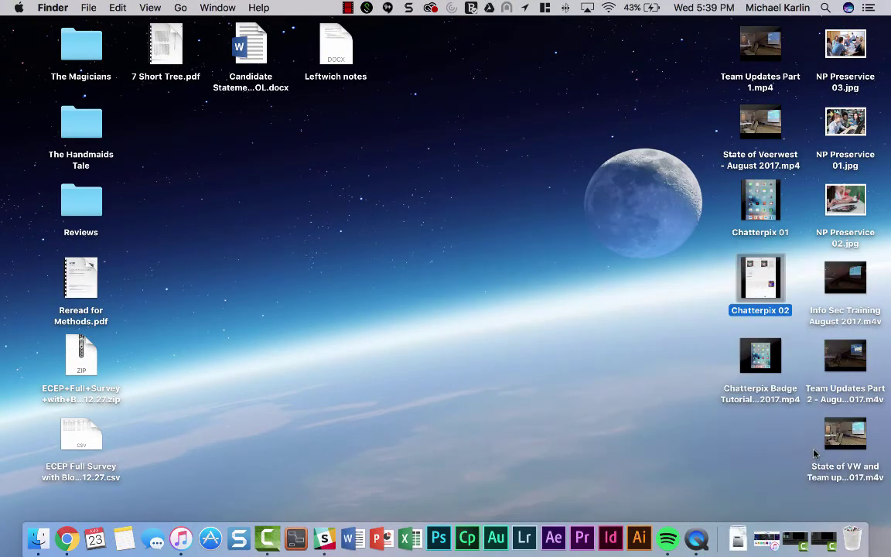
{"action": "double_click", "coordinate": [531, 311]}
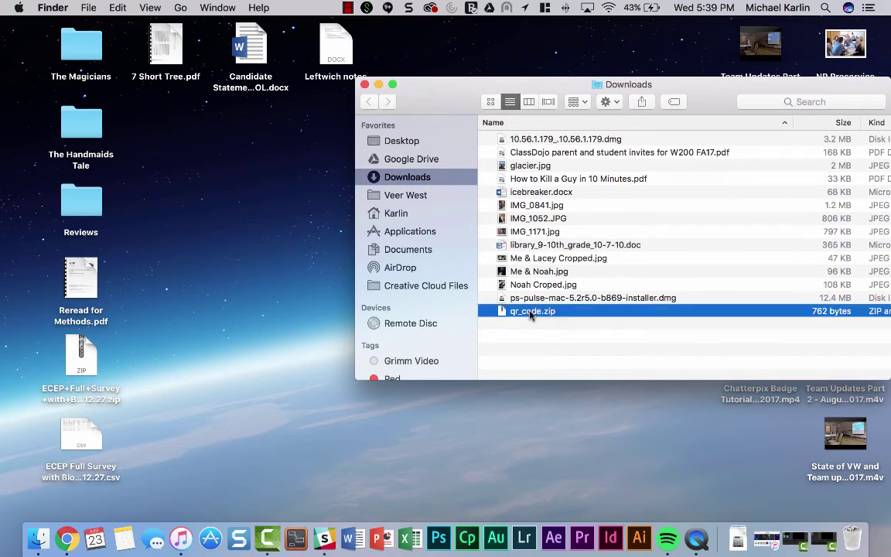
{"action": "left_click", "coordinate": [548, 325]}
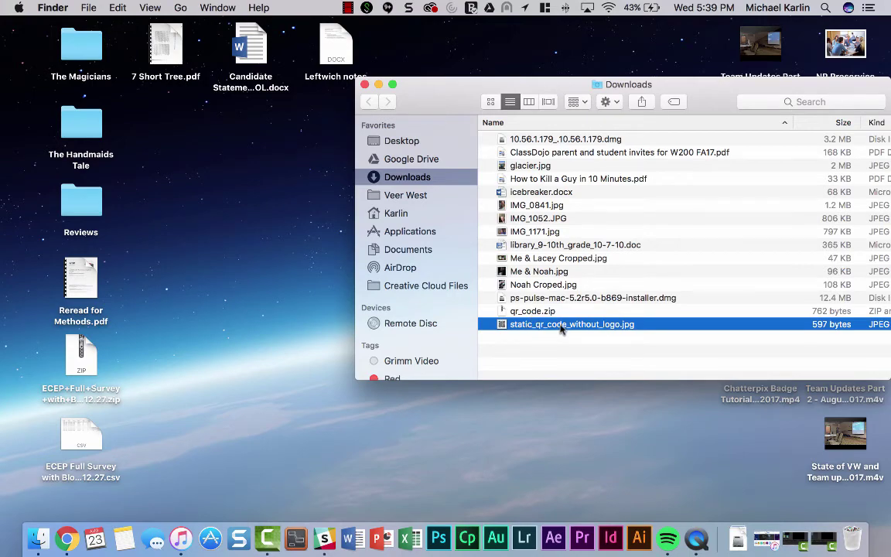
{"action": "key", "text": "ctrl+Right"}
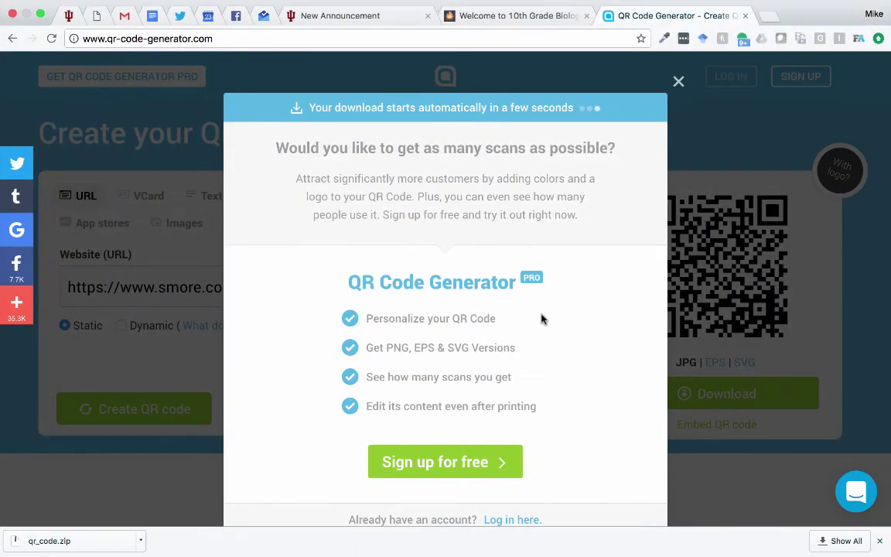
{"action": "left_click", "coordinate": [503, 17]}
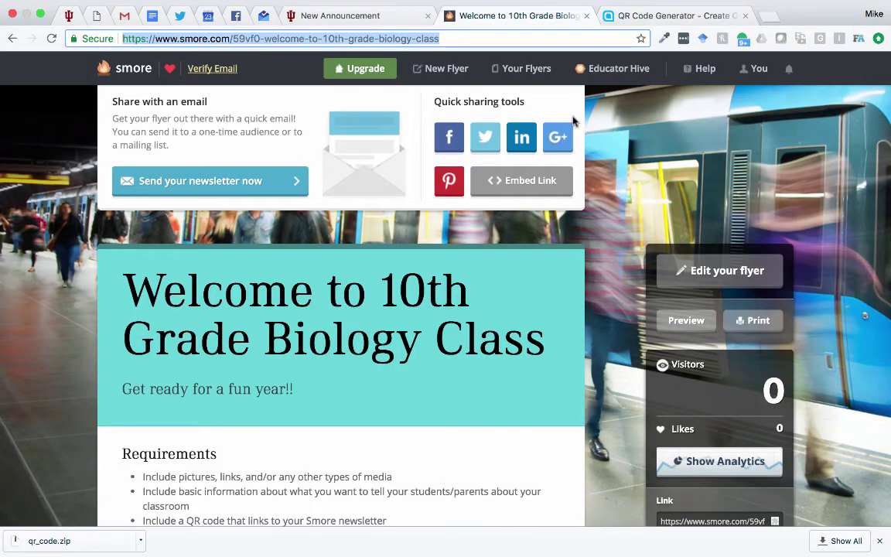
- Add a Big Photo block to the flyer and upload static_qr_code_without_logo.jpg from Downloads
{"action": "left_click", "coordinate": [703, 276]}
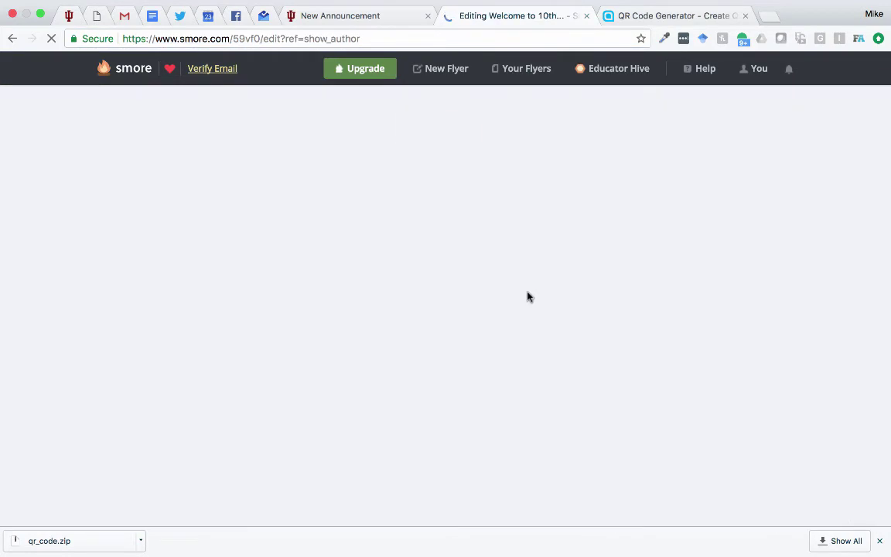
{"action": "scroll", "coordinate": [529, 298], "scroll_direction": "down", "scroll_amount": 4}
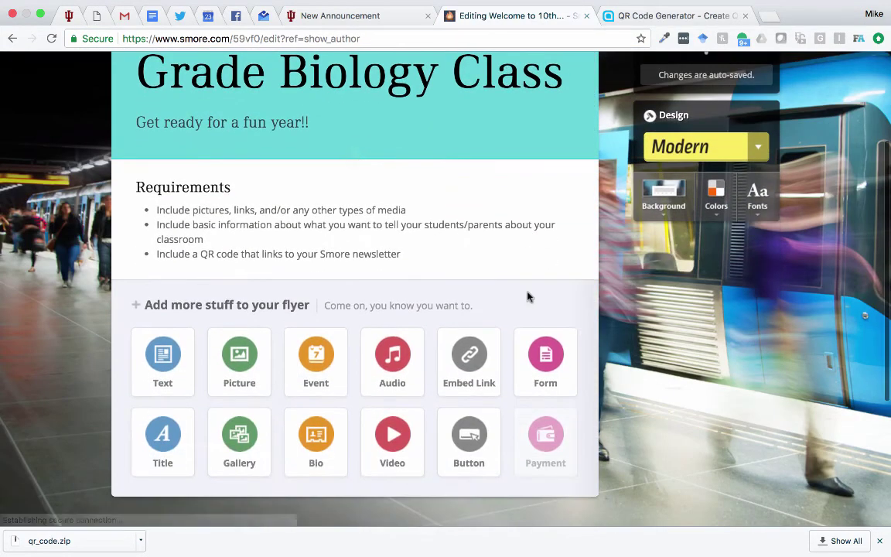
{"action": "left_click", "coordinate": [250, 368]}
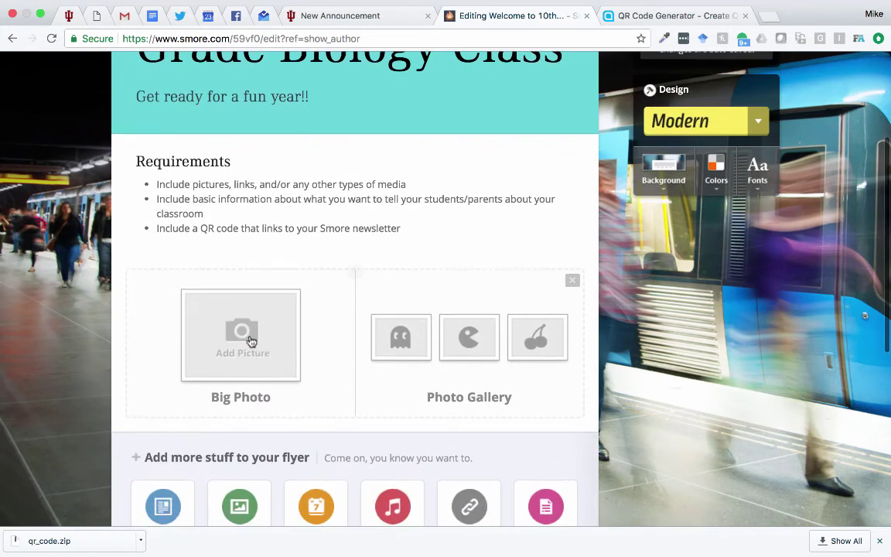
{"action": "left_click", "coordinate": [251, 342]}
{"action": "left_click", "coordinate": [371, 338]}
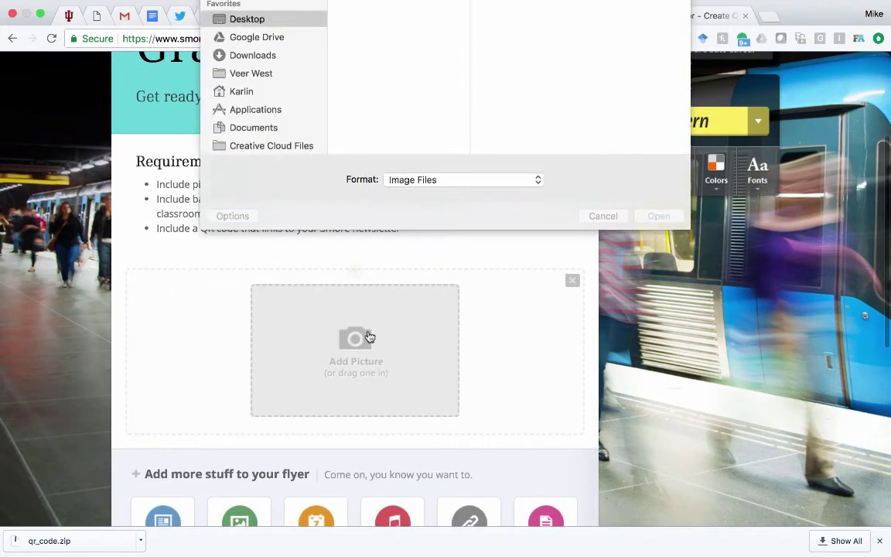
{"action": "left_click", "coordinate": [253, 88]}
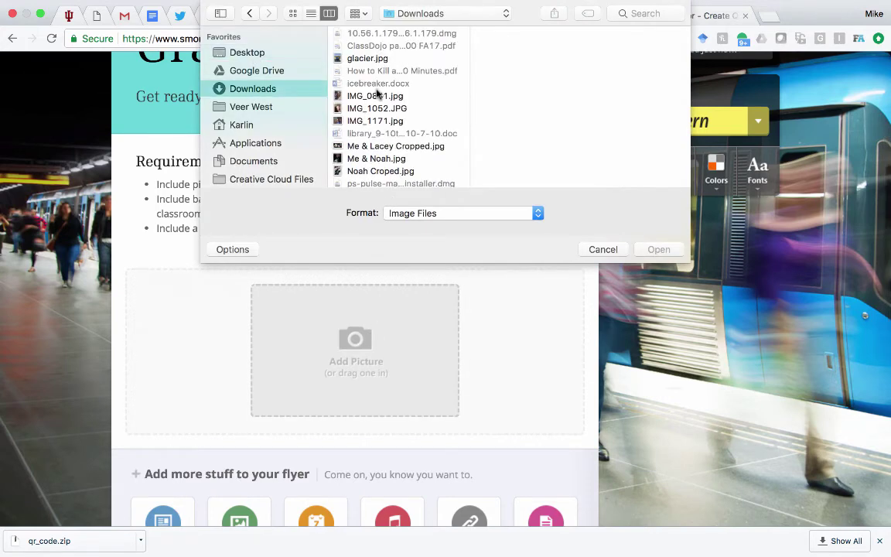
{"action": "scroll", "coordinate": [378, 94], "scroll_direction": "down", "scroll_amount": 2}
{"action": "left_click", "coordinate": [368, 182]}
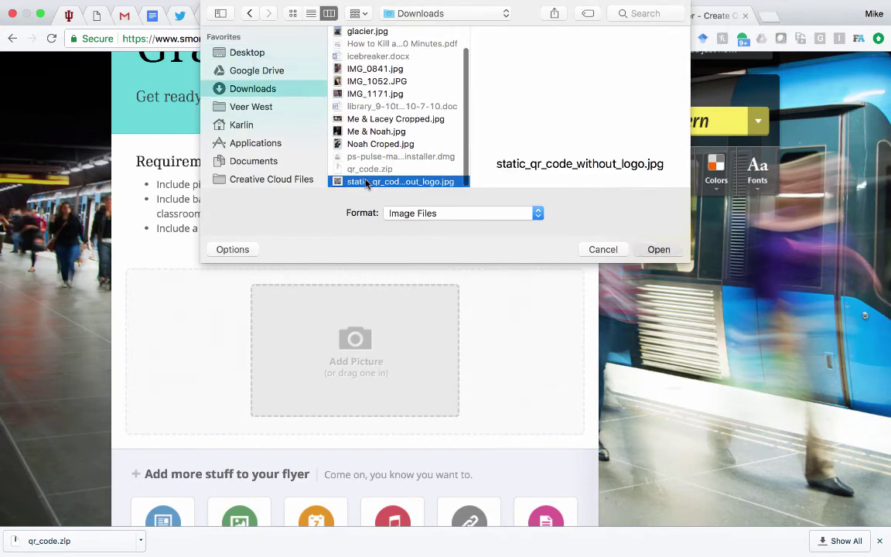
{"action": "double_click", "coordinate": [368, 182]}
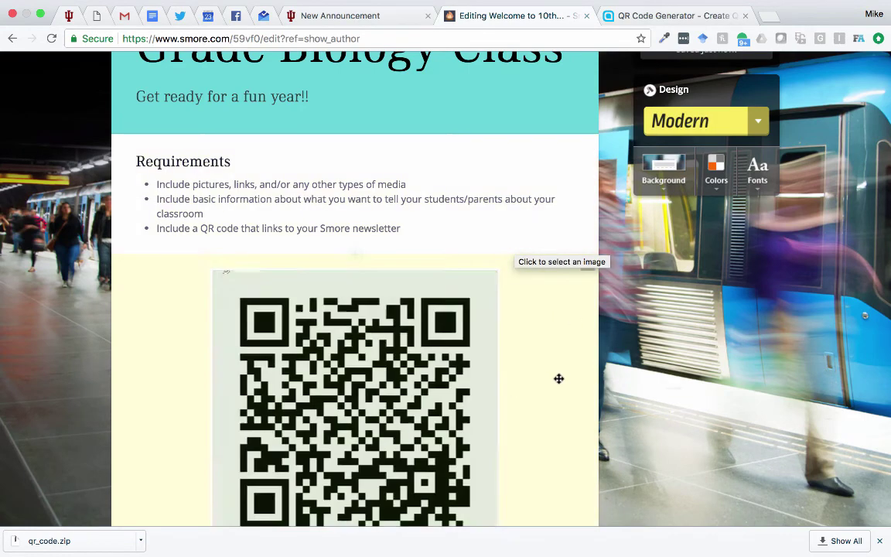
{"action": "scroll", "coordinate": [559, 378], "scroll_direction": "down", "scroll_amount": 3}
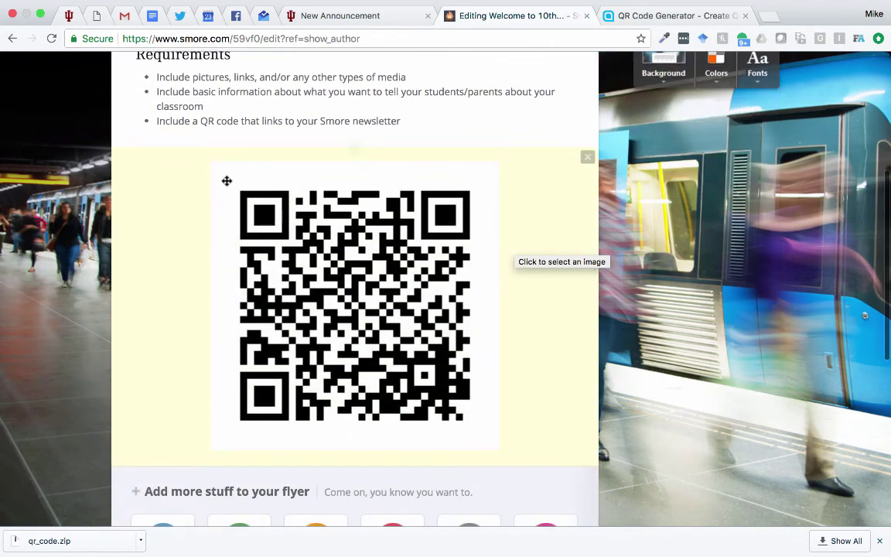
{"action": "scroll", "coordinate": [209, 179], "scroll_direction": "down", "scroll_amount": 1}
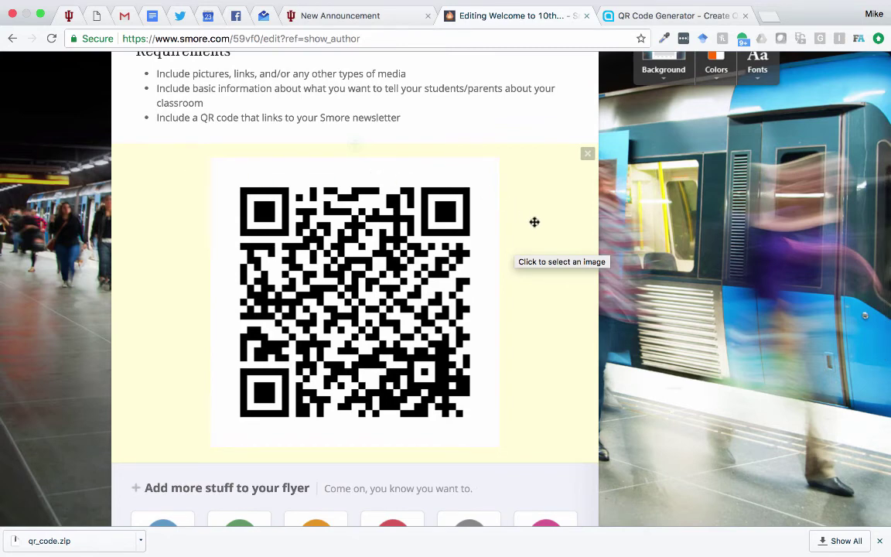
{"action": "scroll", "coordinate": [534, 222], "scroll_direction": "down", "scroll_amount": 3}
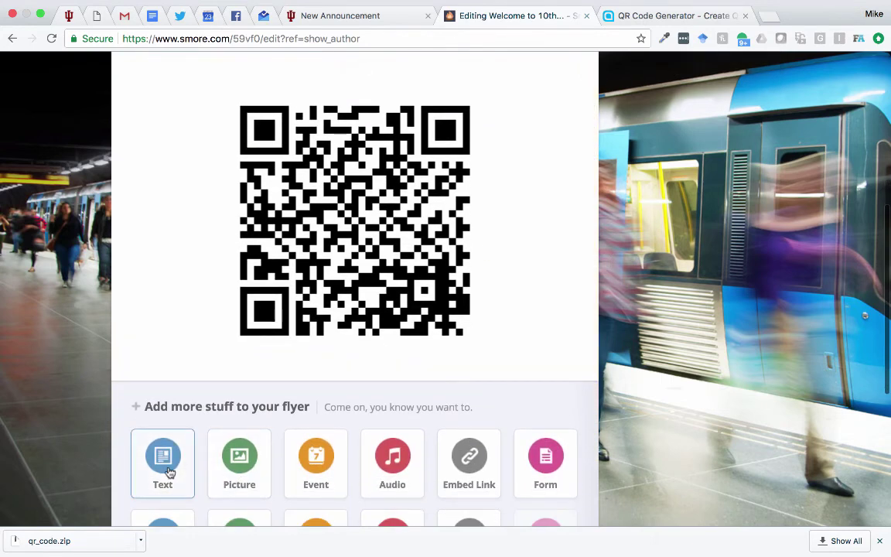
{"action": "scroll", "coordinate": [557, 314], "scroll_direction": "up", "scroll_amount": 5}
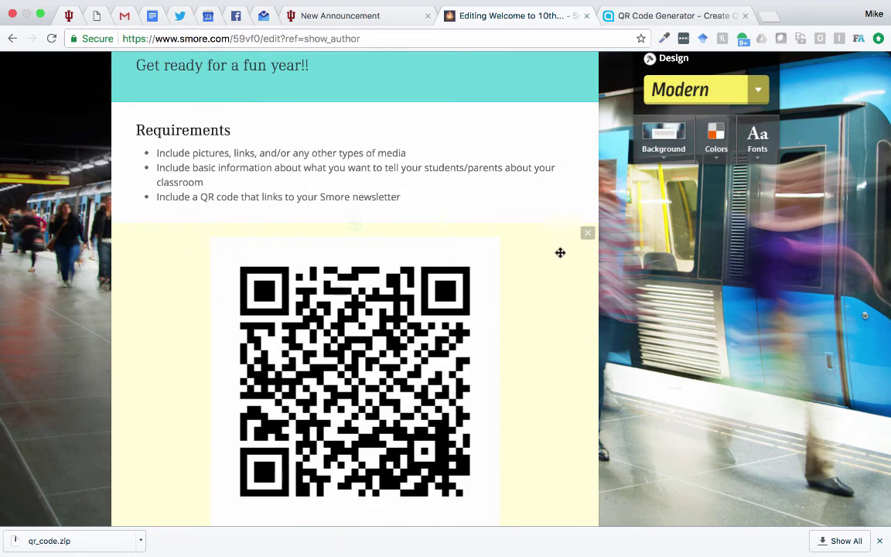
{"action": "scroll", "coordinate": [561, 309], "scroll_direction": "up", "scroll_amount": 7}
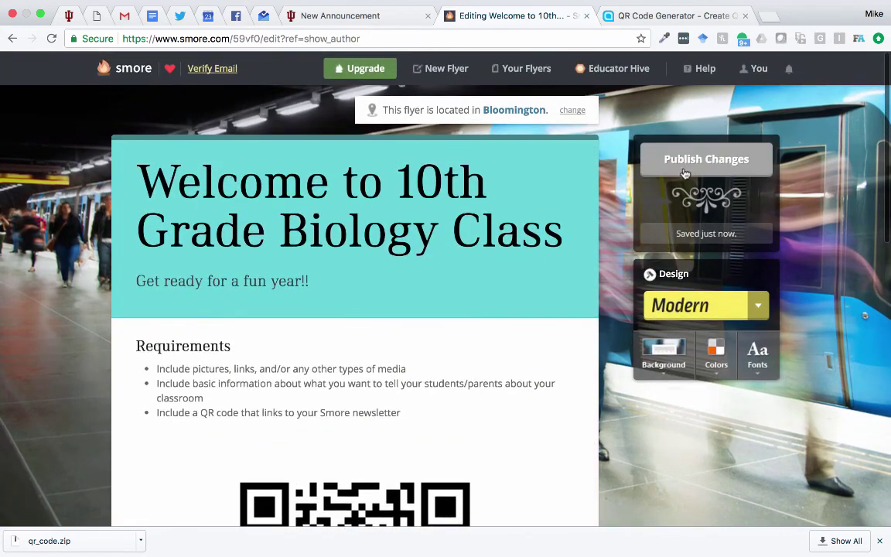
- Publish the flyer changes and select the updated flyer's public URL
{"action": "left_click", "coordinate": [685, 172]}
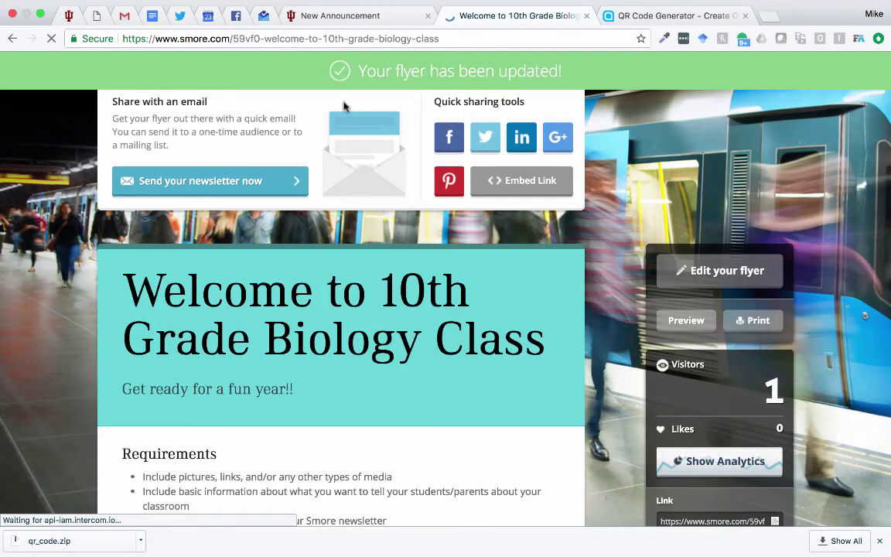
{"action": "left_click", "coordinate": [334, 38]}
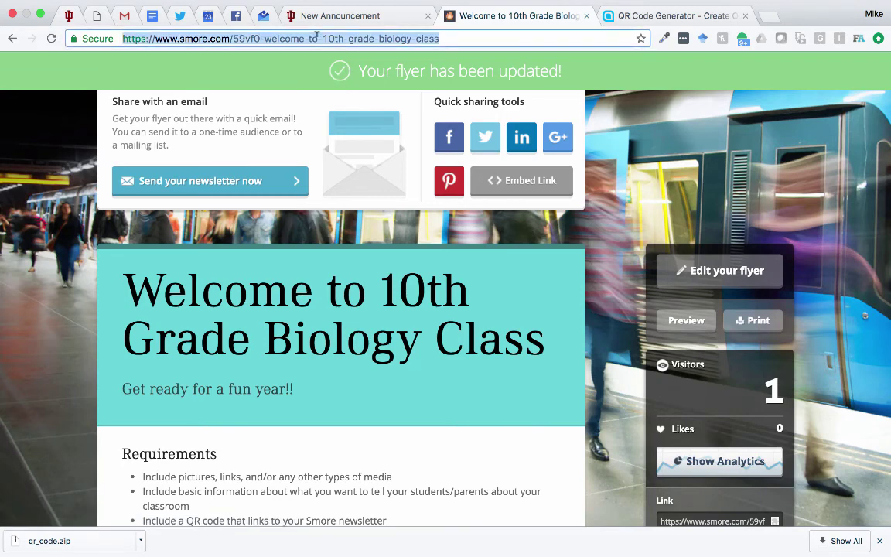